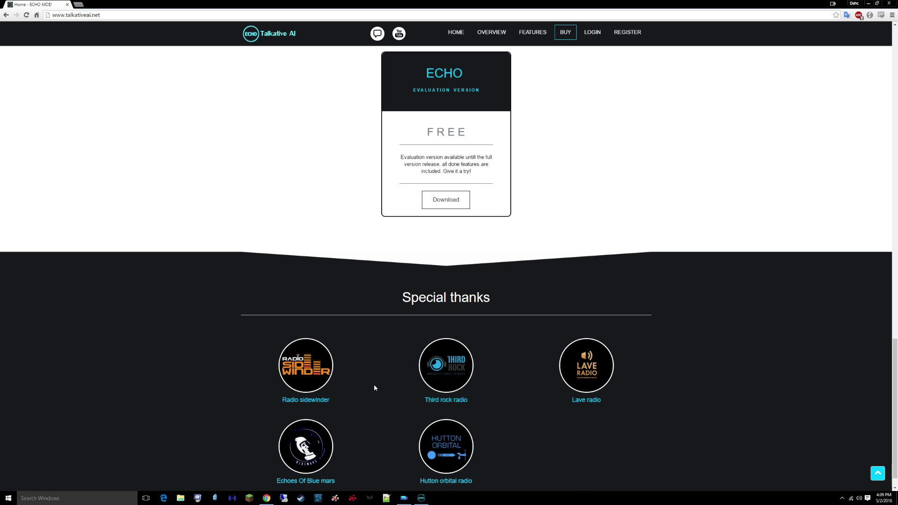
Switch to the ECHO application, clear the browser out of the way, and select Elite Dangerous as the profile to load.
click(421, 499)
drag(267, 136, 462, 158)
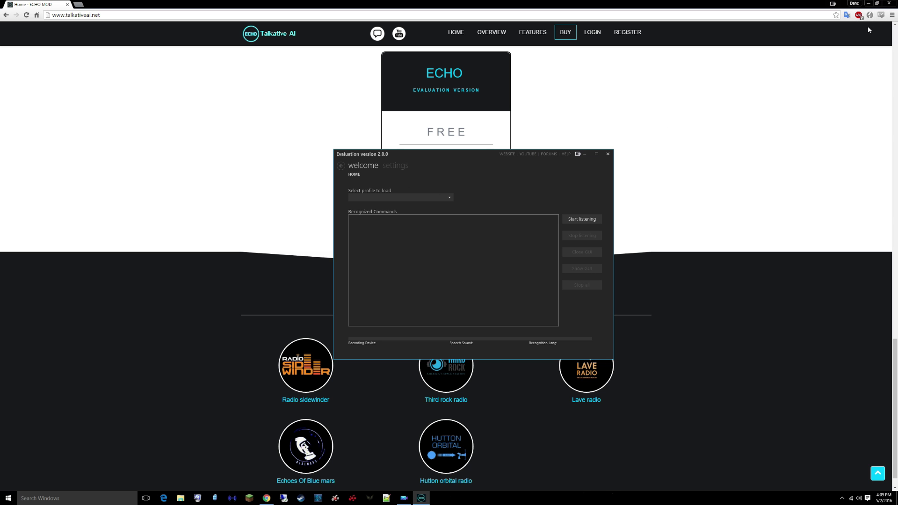
click(867, 4)
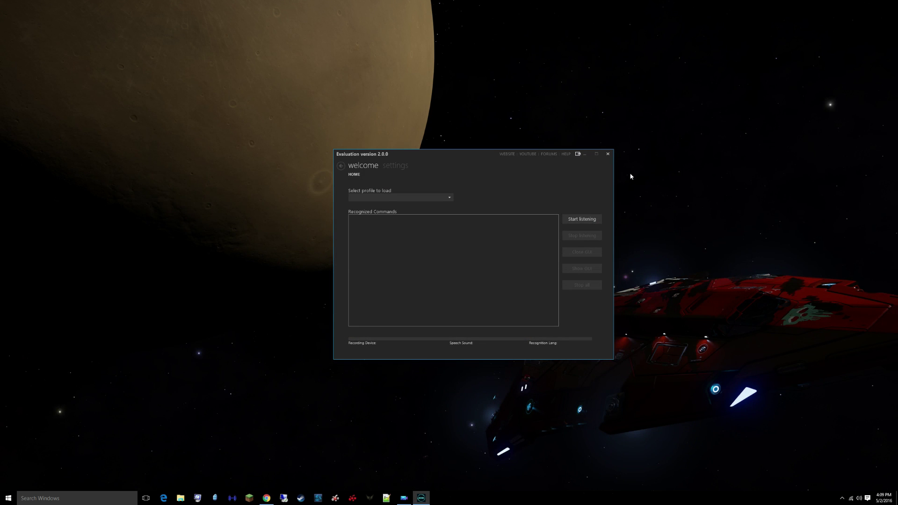
click(404, 198)
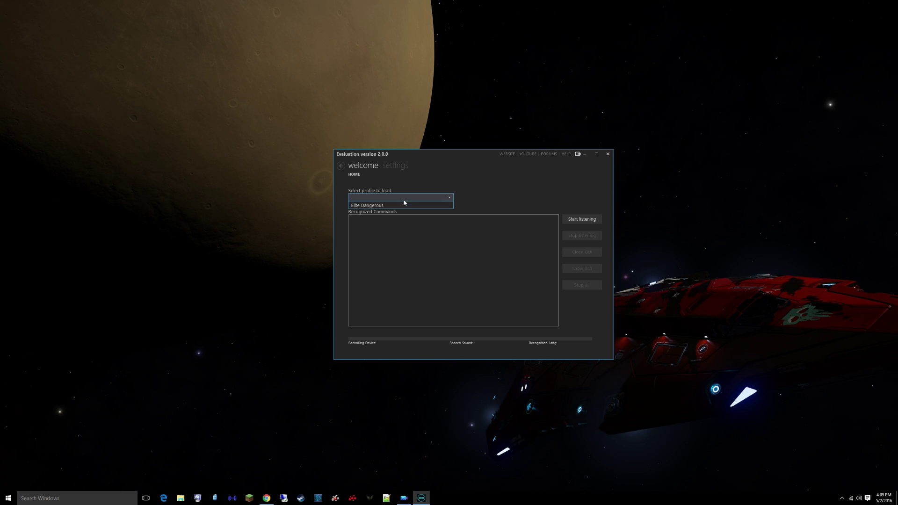
click(378, 205)
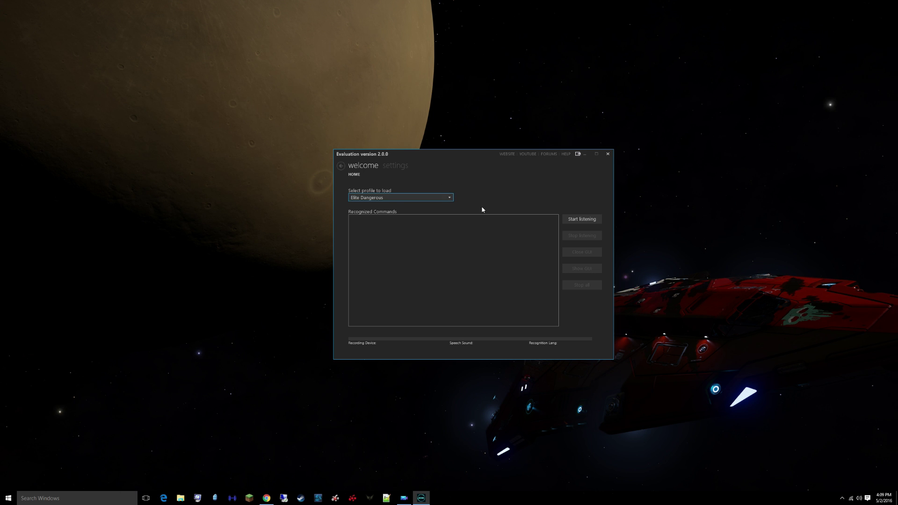
Open the voice command settings for the Elite Dangerous profile and look through its spoken commands.
click(397, 167)
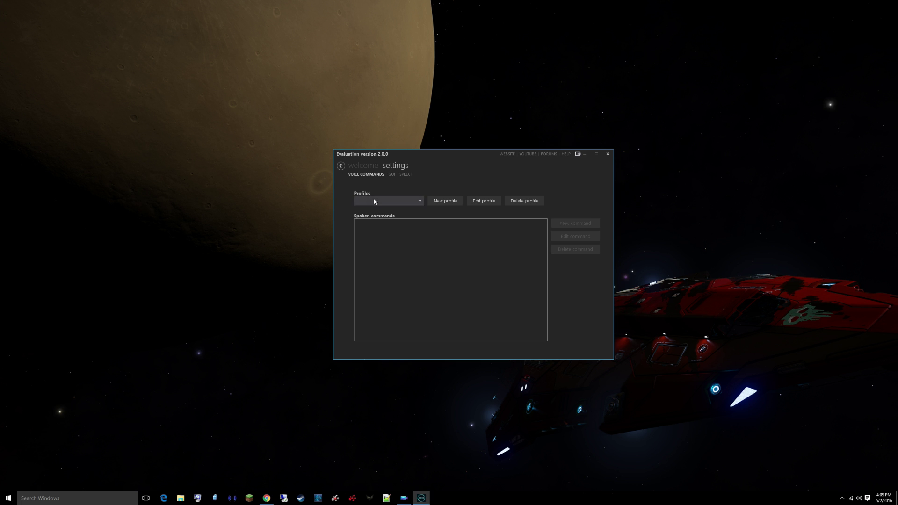
click(375, 201)
click(374, 209)
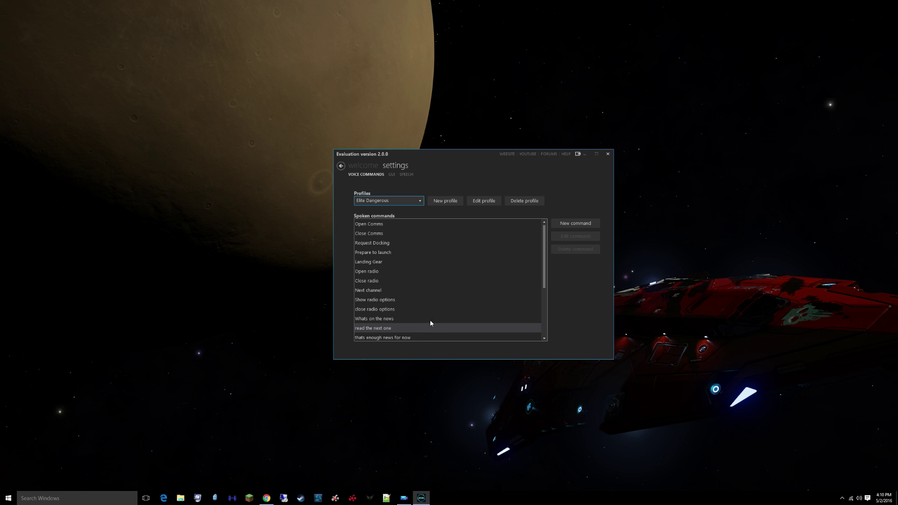
scroll(433, 269, down, 3)
scroll(432, 326, up, 3)
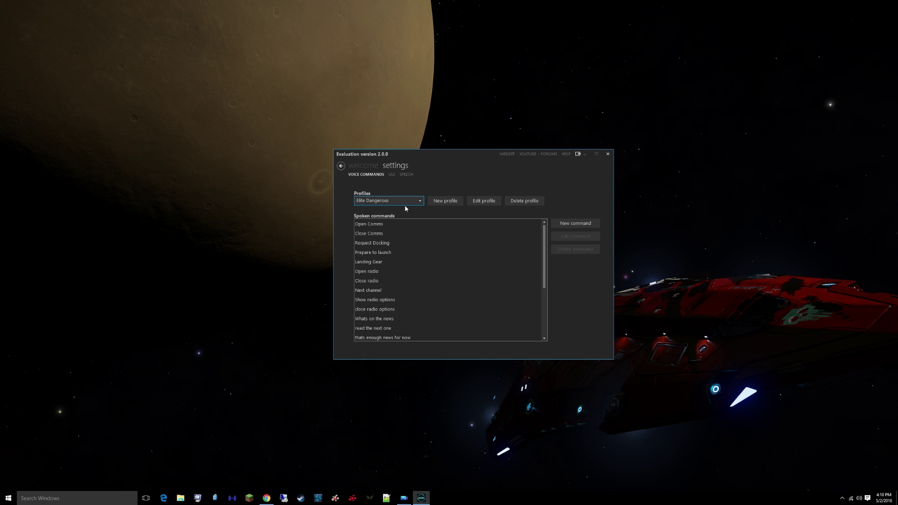
Examine the GUI settings, including the HUD intro speech and the commander name in the post-loading text.
click(390, 175)
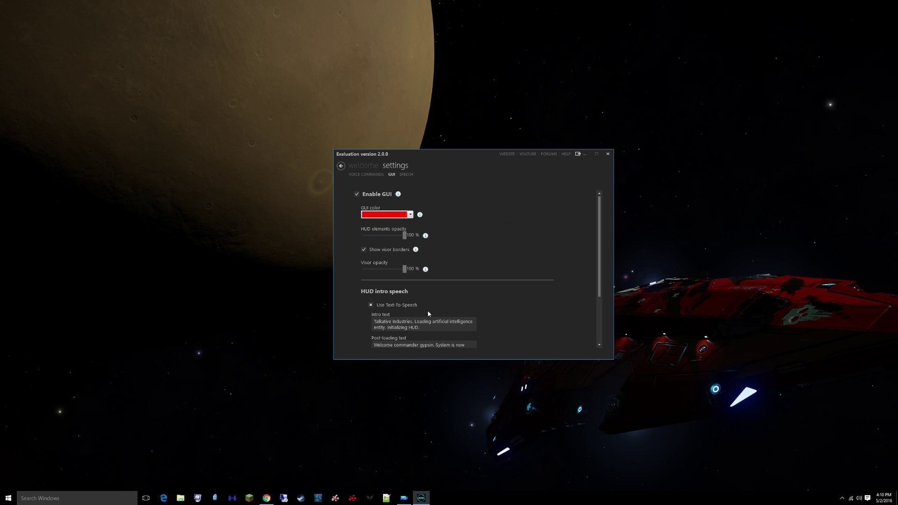
scroll(448, 228, down, 3)
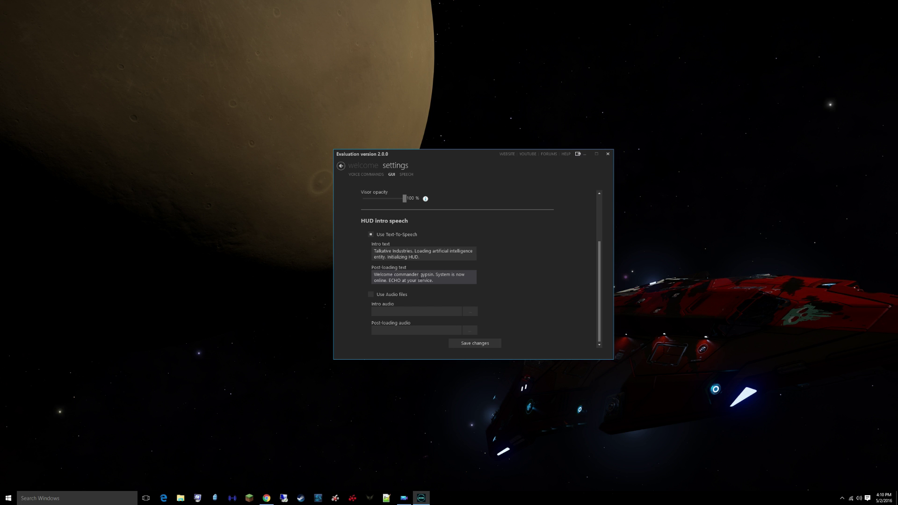
drag(420, 275, 433, 275)
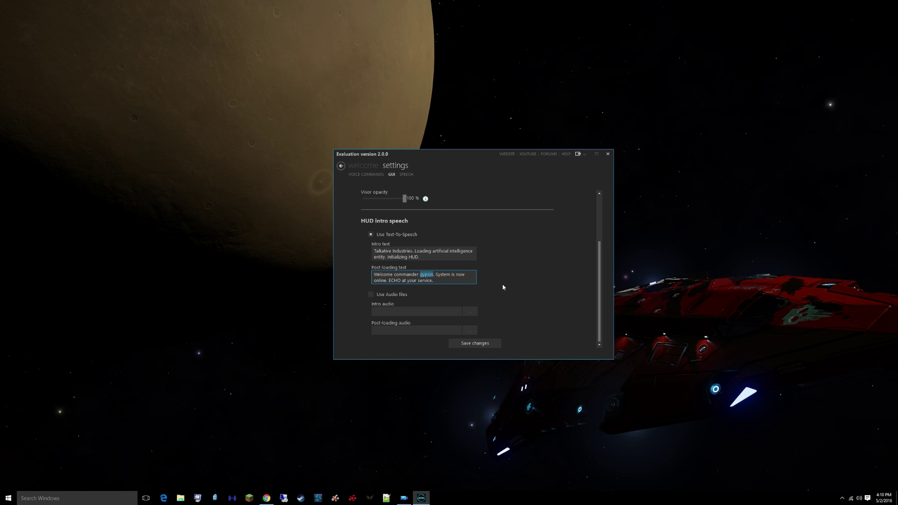
click(511, 273)
scroll(510, 274, up, 3)
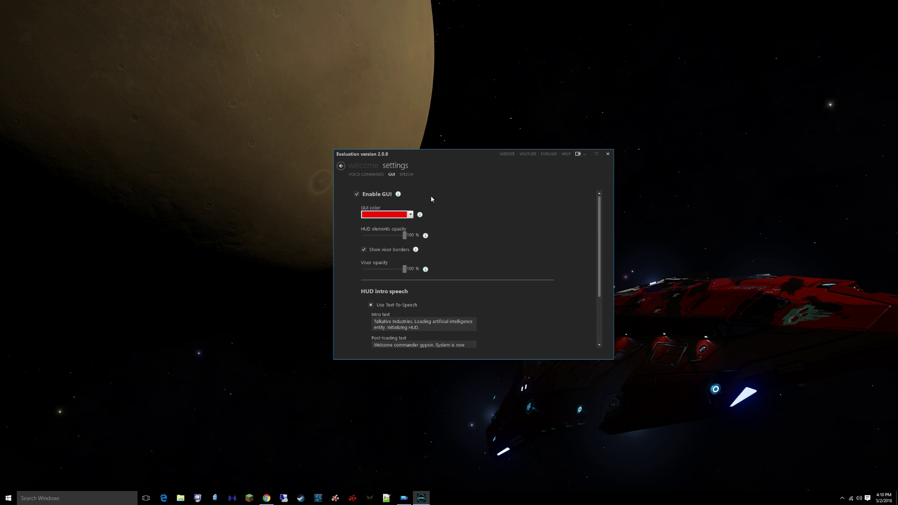
Examine the speech settings, checking the available recognizer languages and text-to-speech voices without changing them.
click(410, 176)
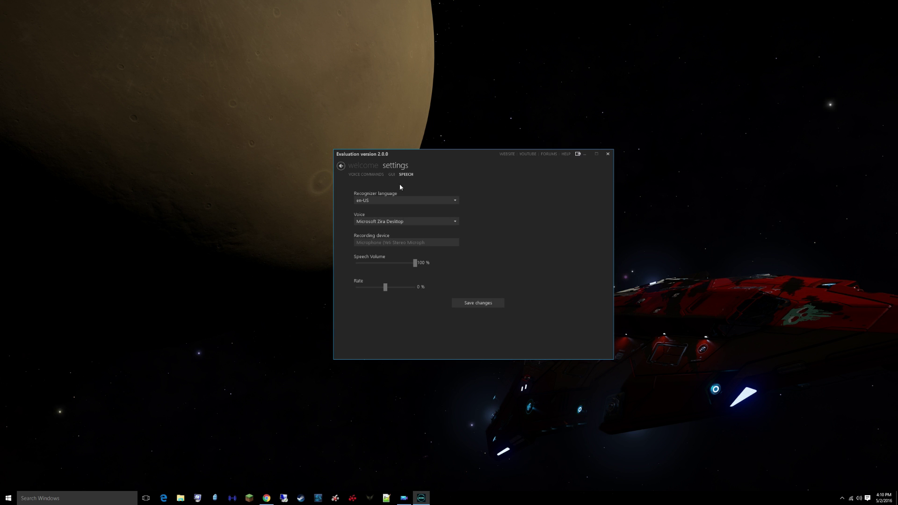
click(374, 200)
click(434, 205)
click(456, 222)
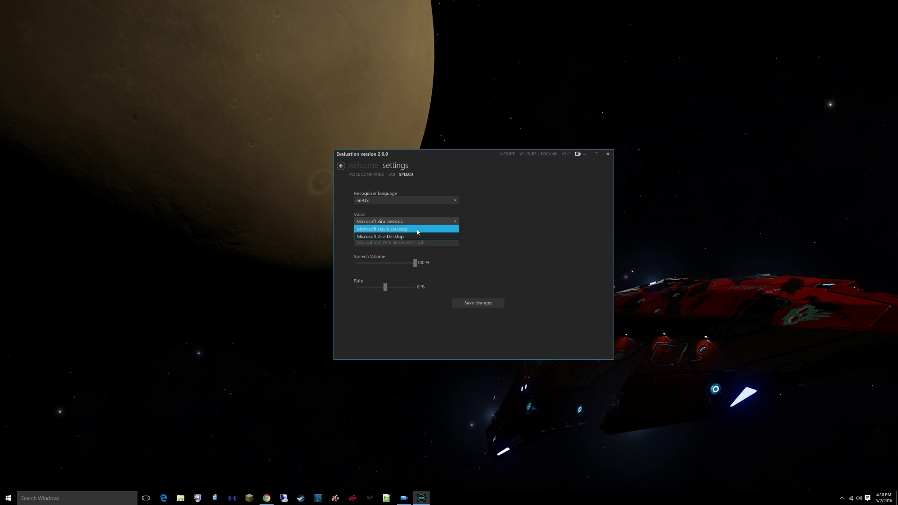
click(512, 225)
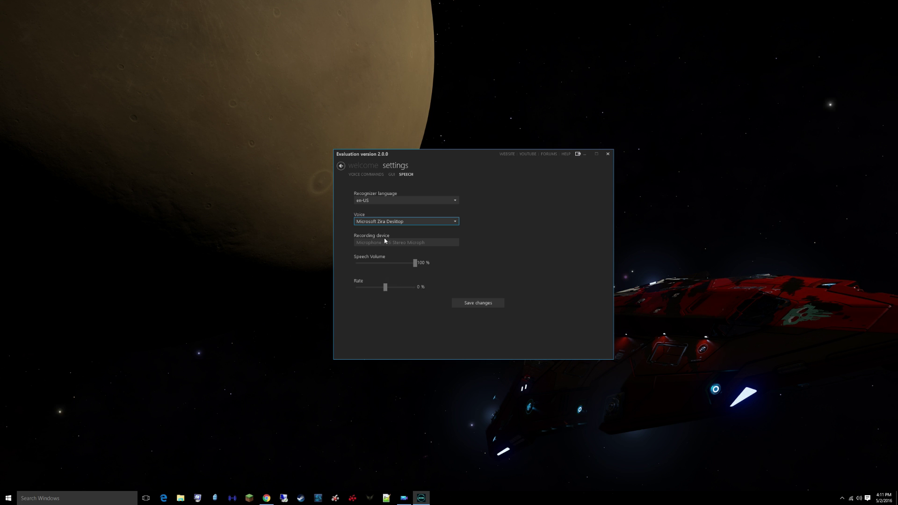
Return to the voice command settings and show the Elite Dangerous profile's command list again.
click(372, 173)
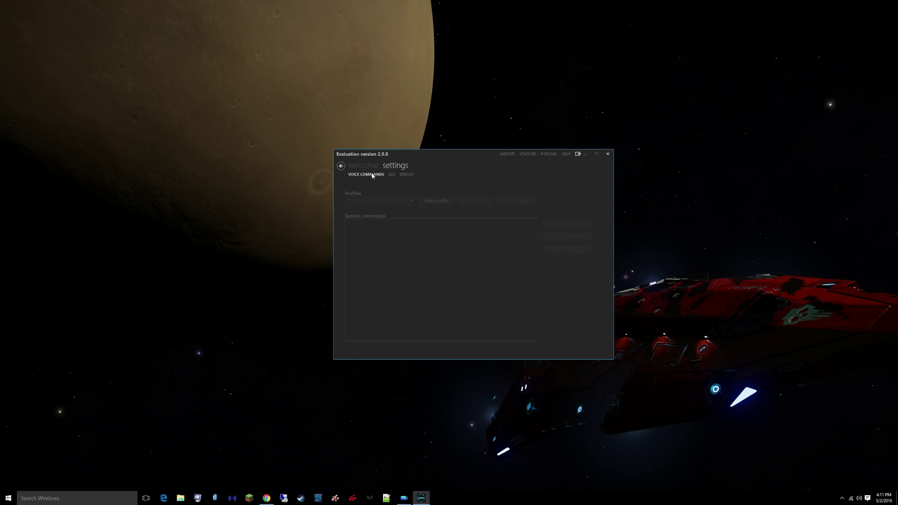
click(384, 207)
click(375, 213)
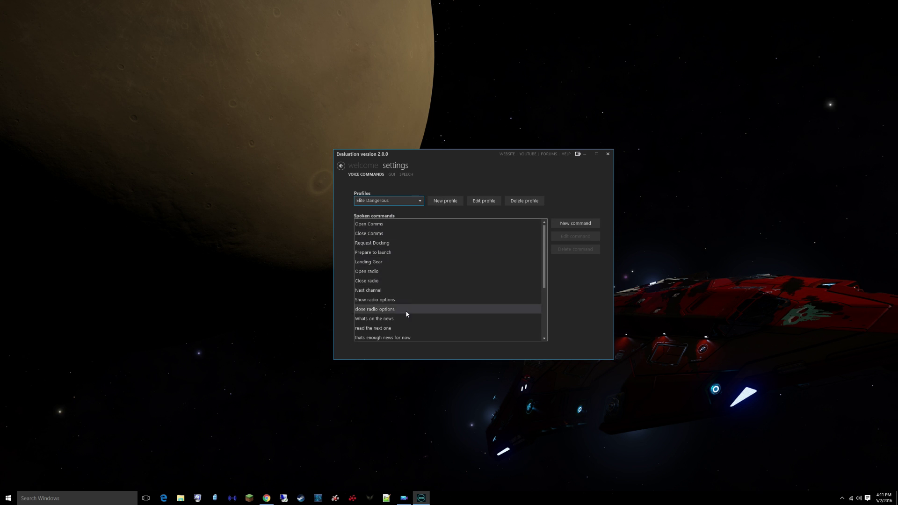
scroll(406, 313, down, 2)
scroll(404, 311, up, 2)
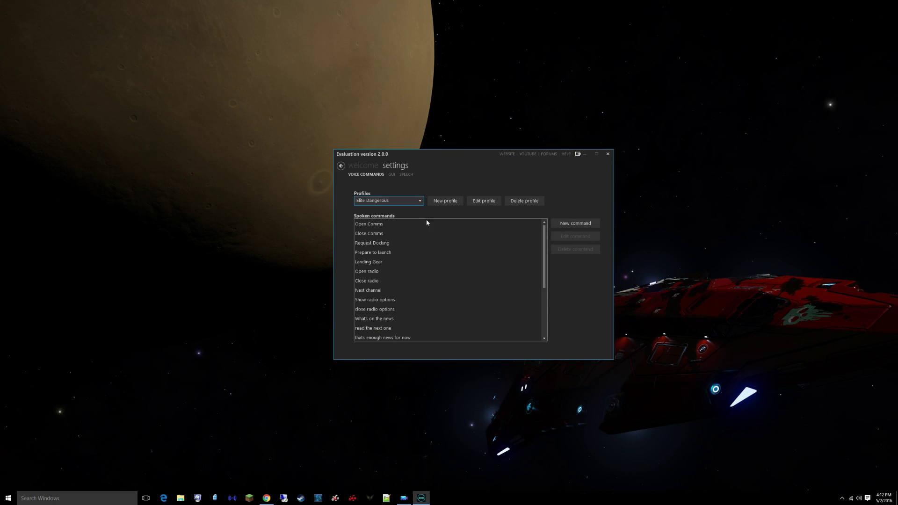
Open the Landing Gear command for editing and inspect its spoken phrase.
click(388, 262)
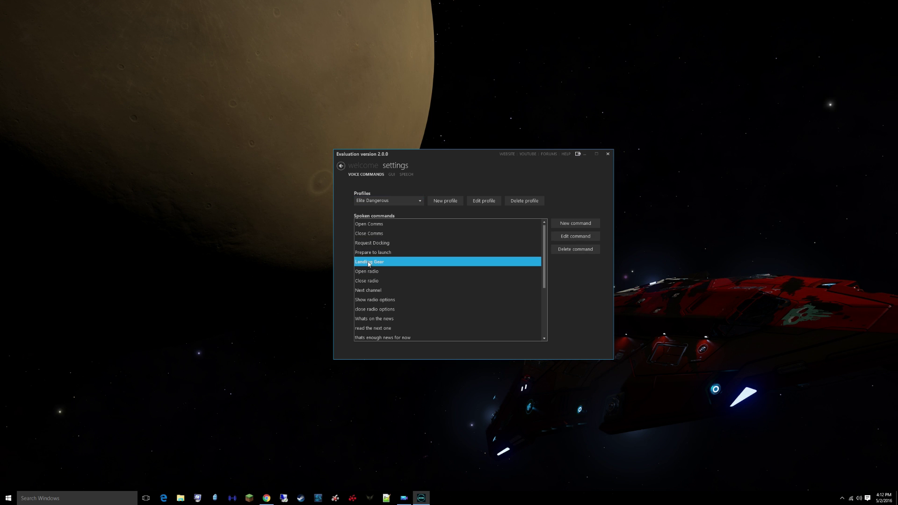
click(579, 239)
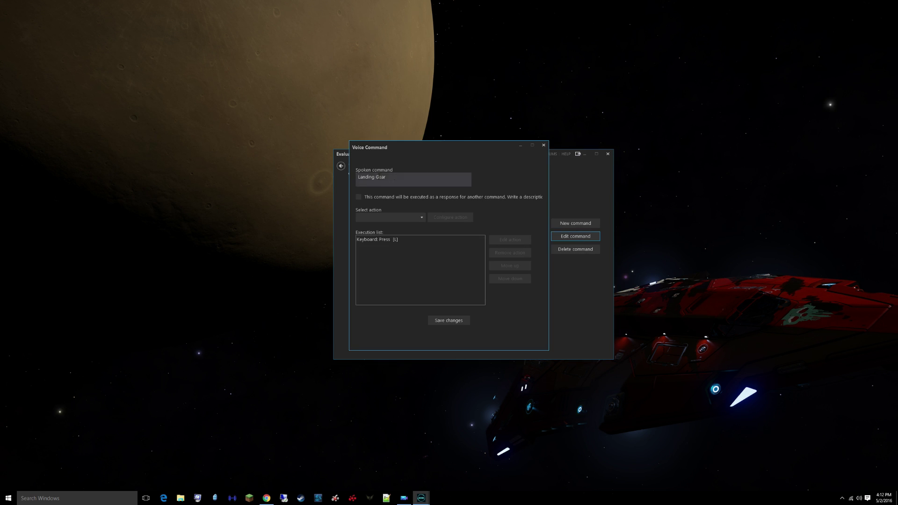
triple_click(397, 179)
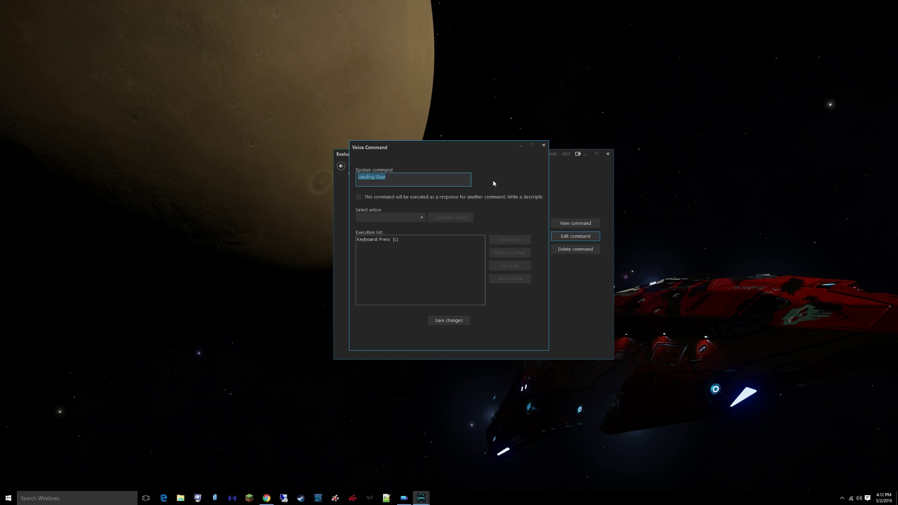
click(388, 177)
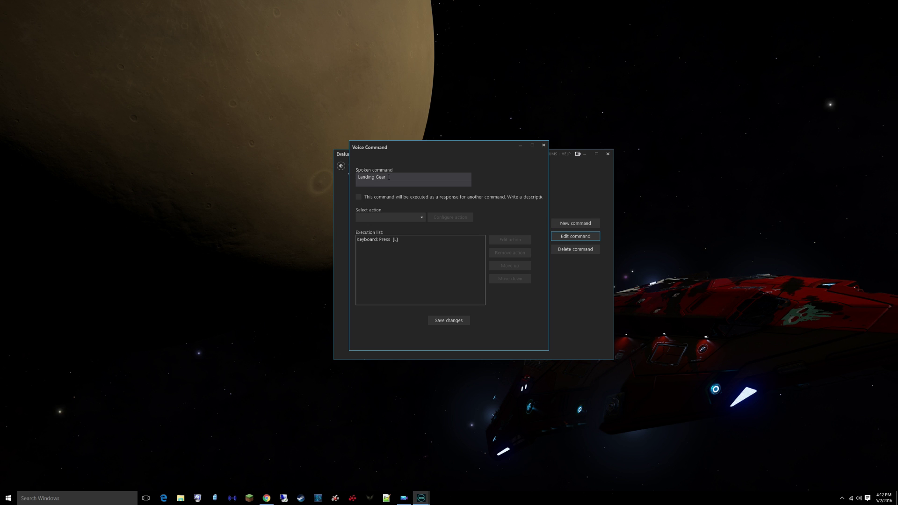
Try configuring a Key Input action with the L key for the Landing Gear command.
click(421, 218)
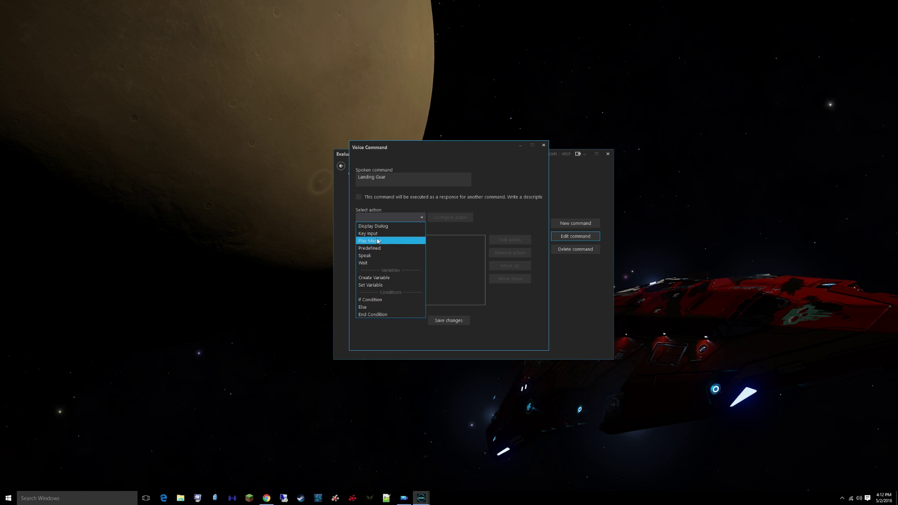
click(374, 234)
click(455, 219)
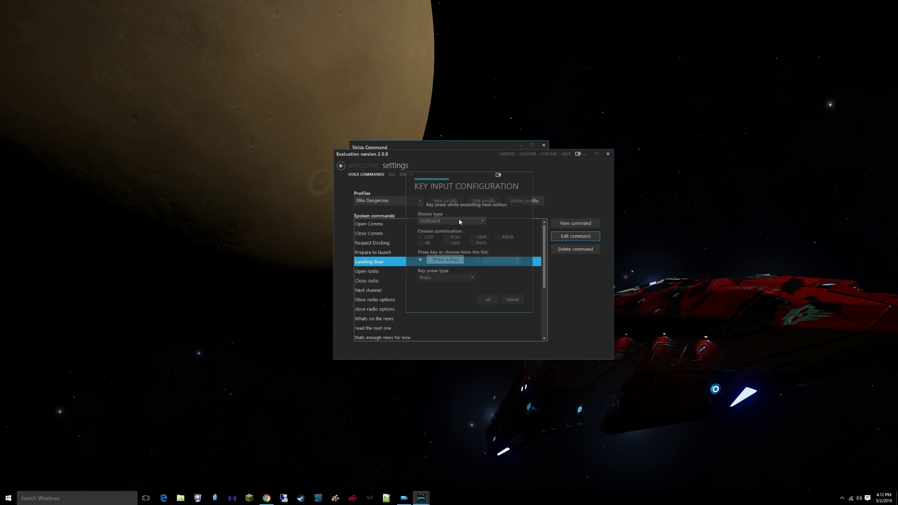
click(448, 260)
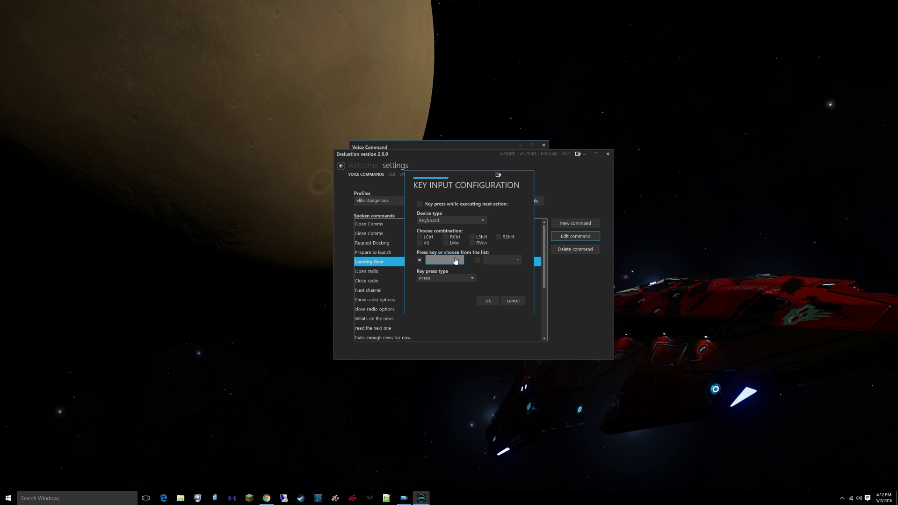
key(l)
click(510, 302)
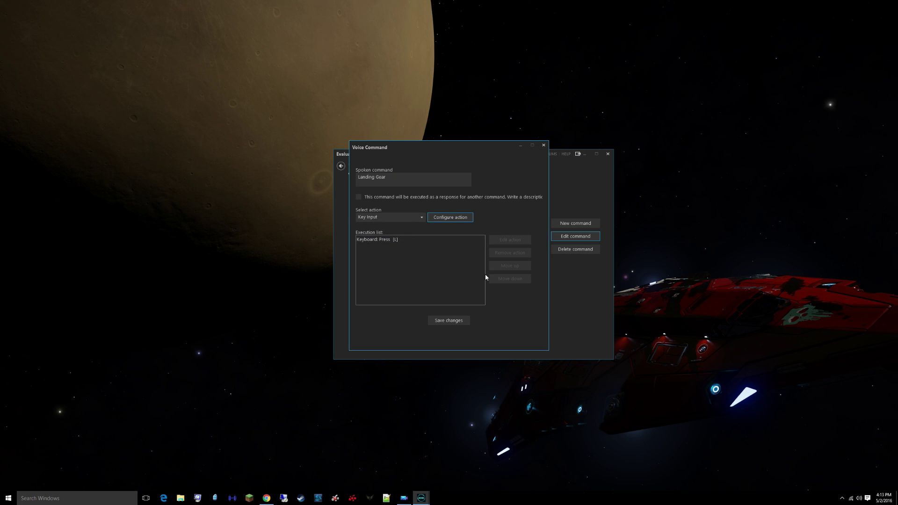
click(544, 146)
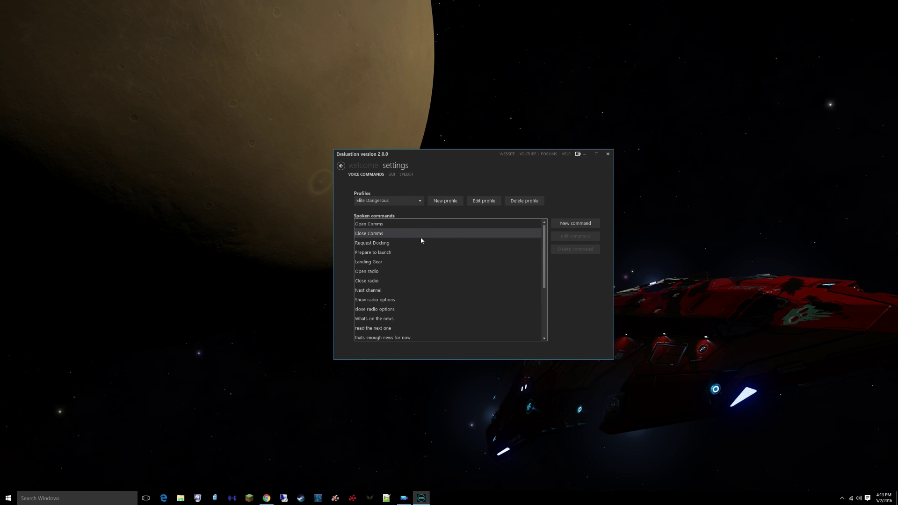
Inspect the execution list of the Prepare to launch command and close its editor.
click(390, 253)
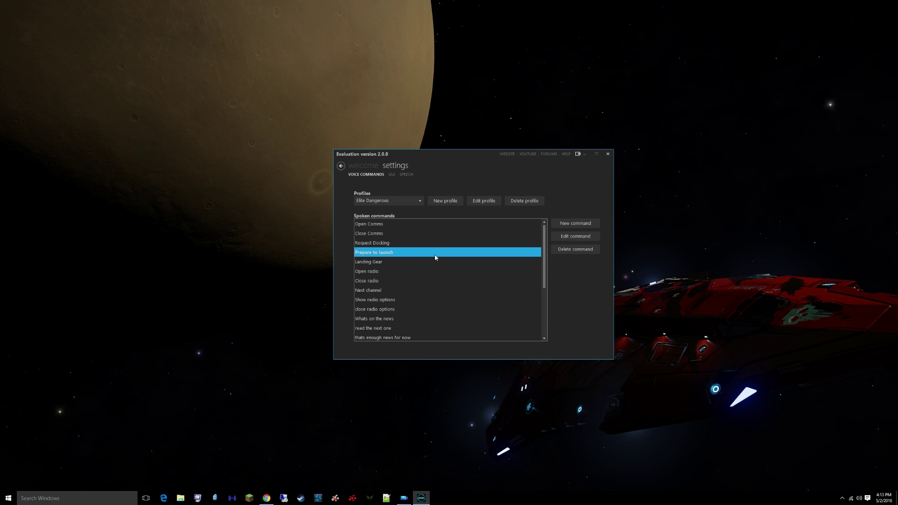
click(569, 238)
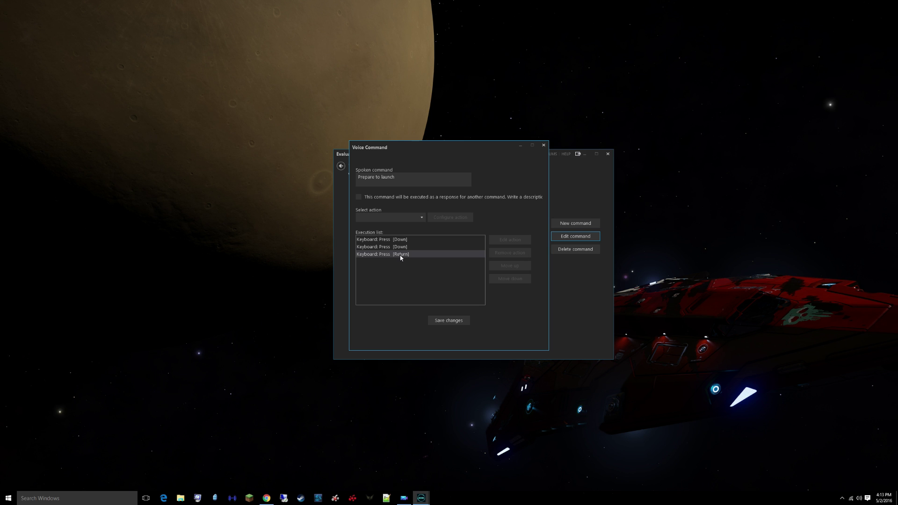
click(543, 146)
scroll(490, 273, up, 1)
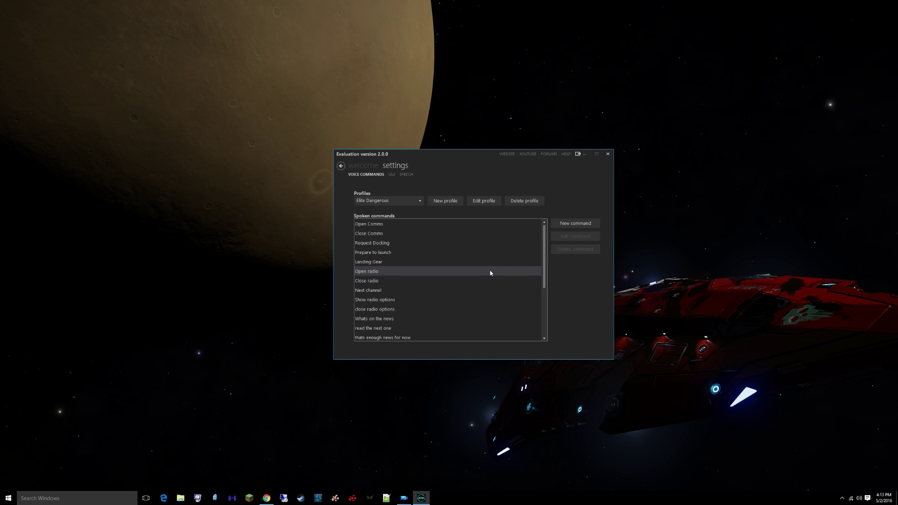
Inspect the key press sequence in the Request Docking command and close its editor.
click(378, 244)
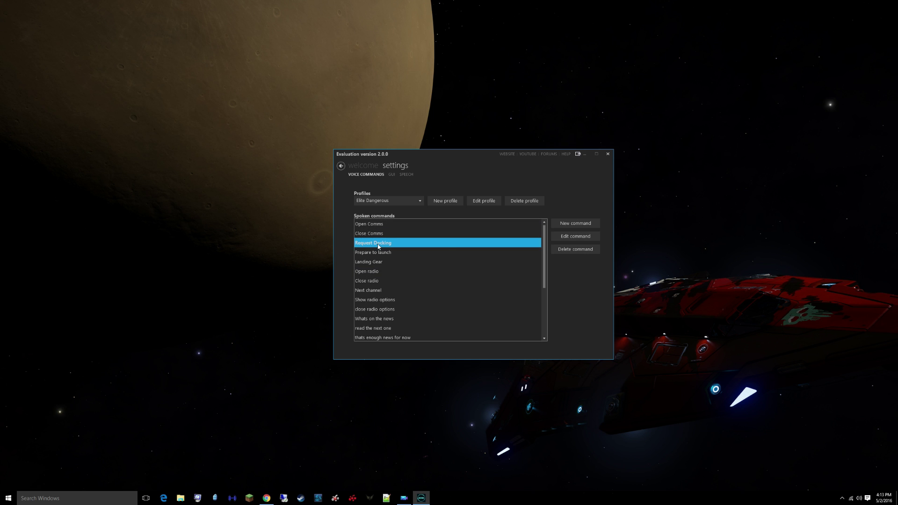
click(563, 236)
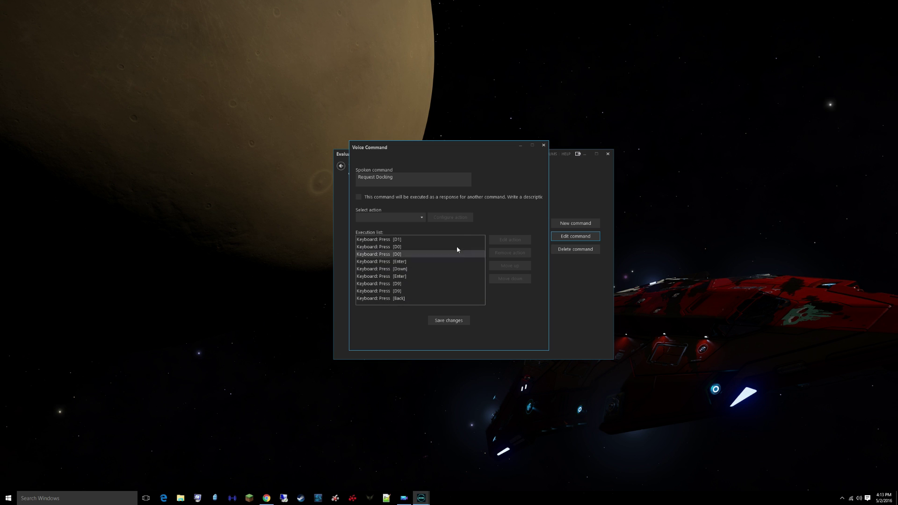
click(544, 146)
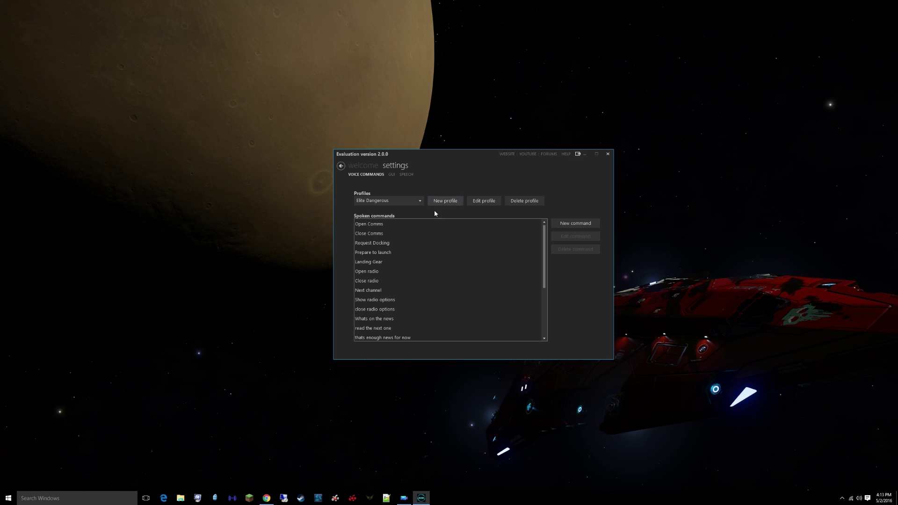
Review the Elite Dangerous profile's spoken commands and open the Open radio command for editing.
scroll(460, 285, down, 1)
scroll(460, 287, down, 3)
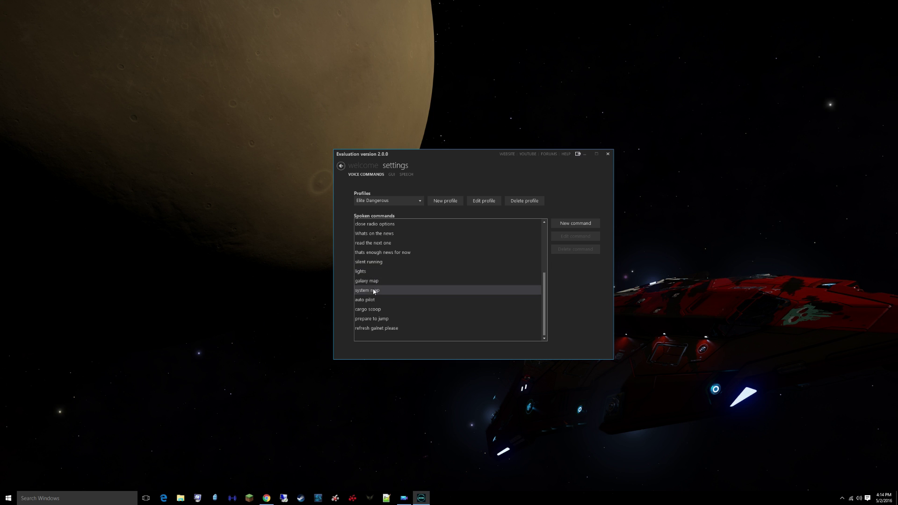
scroll(378, 292, up, 3)
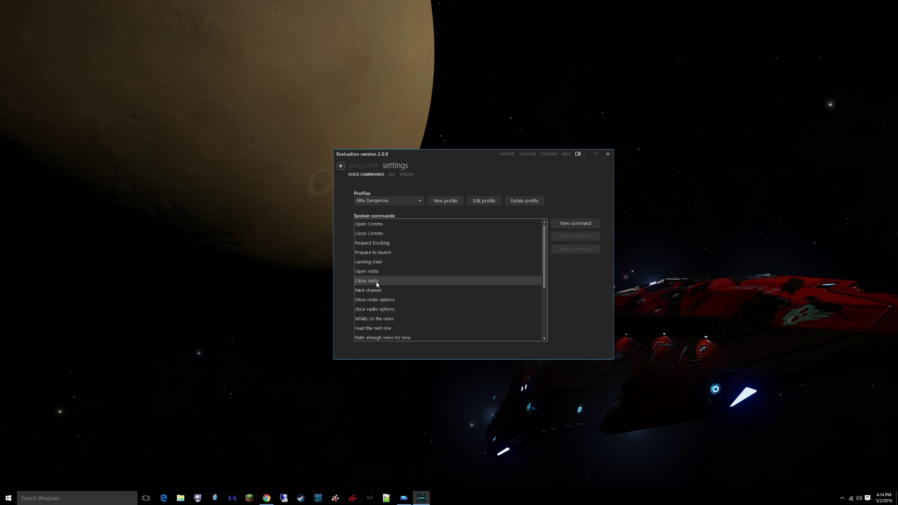
click(365, 275)
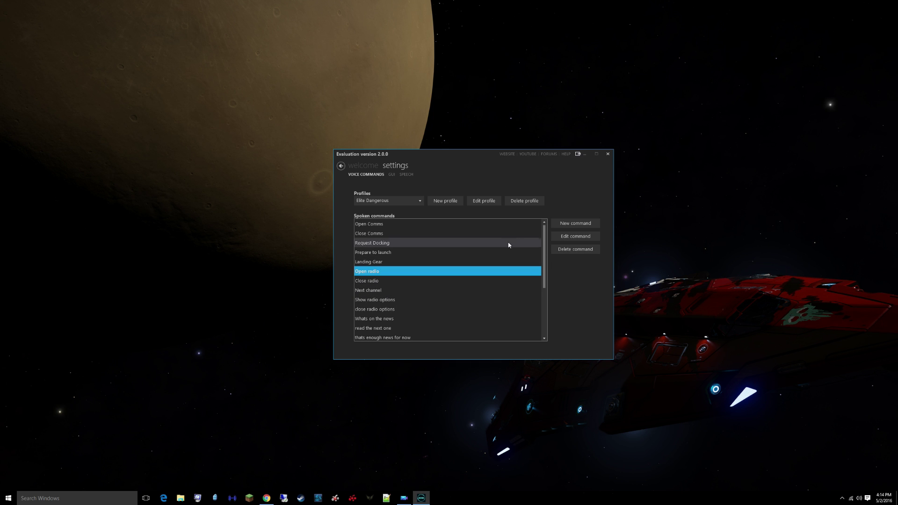
click(565, 238)
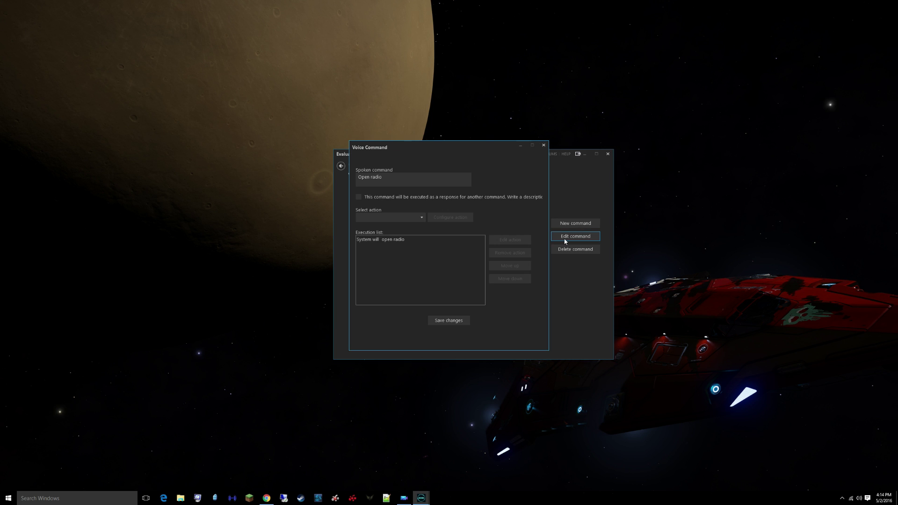
Choose a Predefined action for the Open radio command and examine the pre-defined commands in the Elite Dangerous category.
click(422, 217)
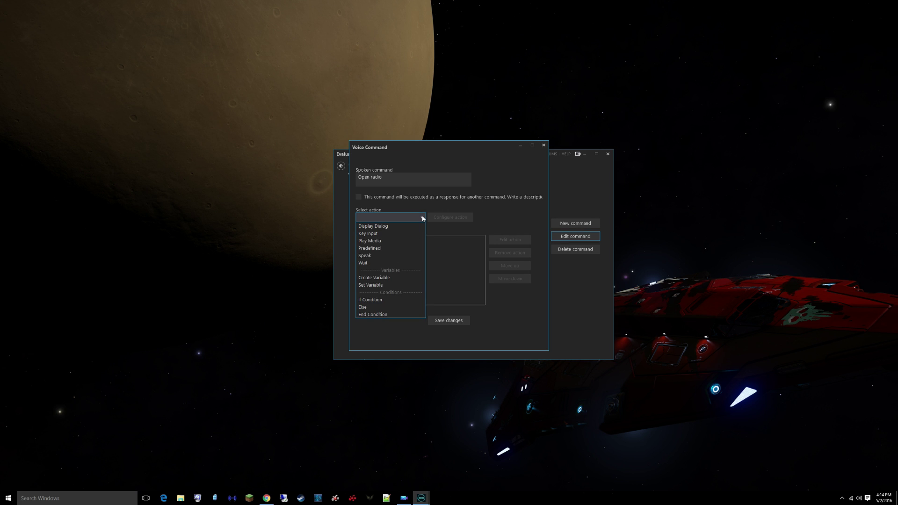
click(385, 248)
click(447, 217)
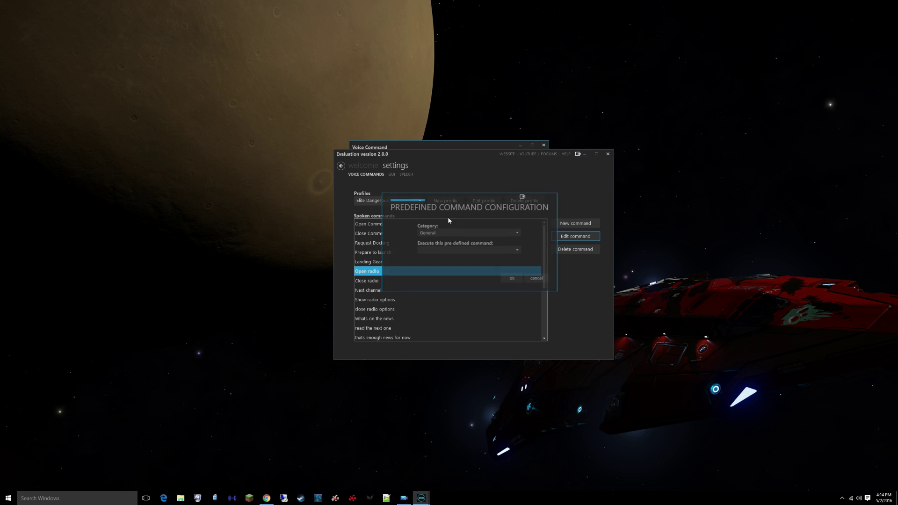
click(446, 233)
click(433, 240)
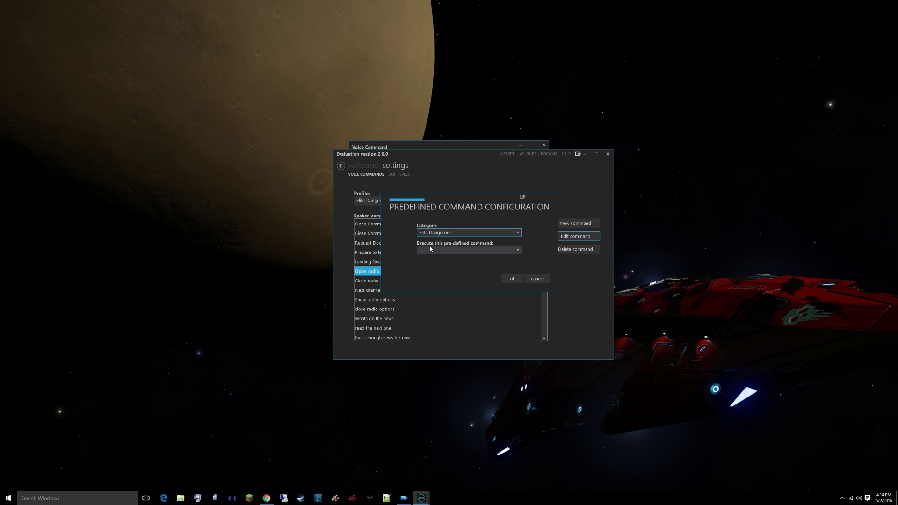
click(438, 250)
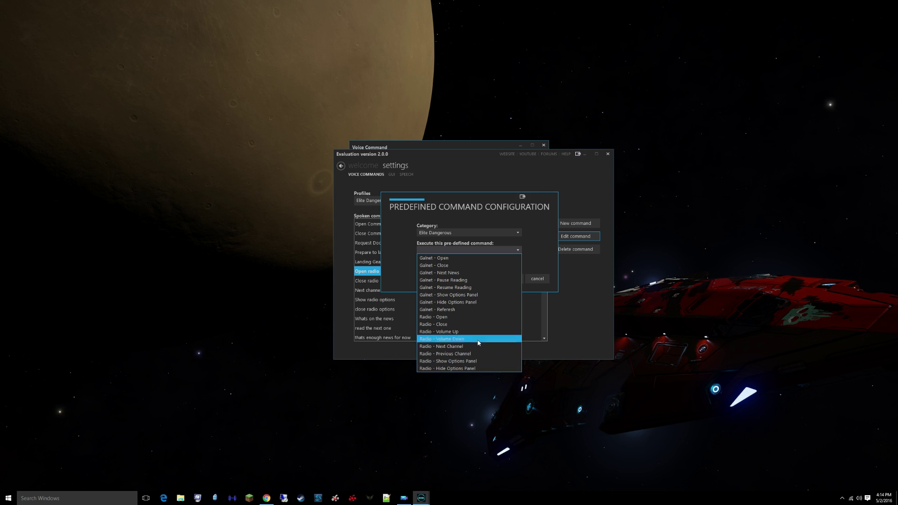
click(543, 230)
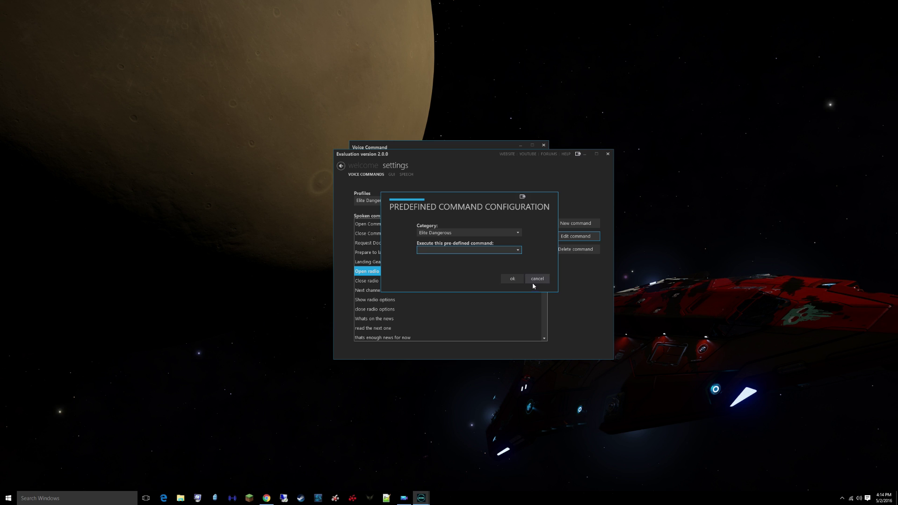
Examine the General category's pre-defined commands, then cancel the configuration and close the Open radio editor.
click(498, 232)
click(431, 241)
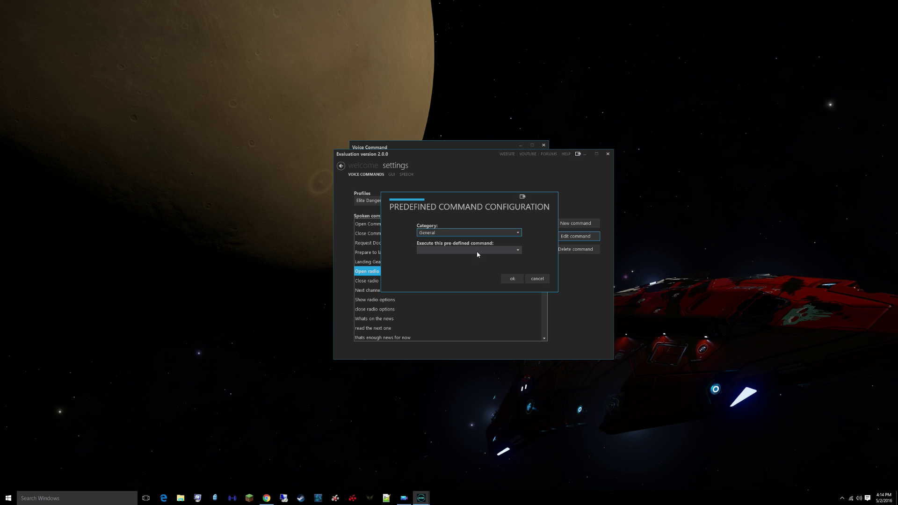
click(517, 251)
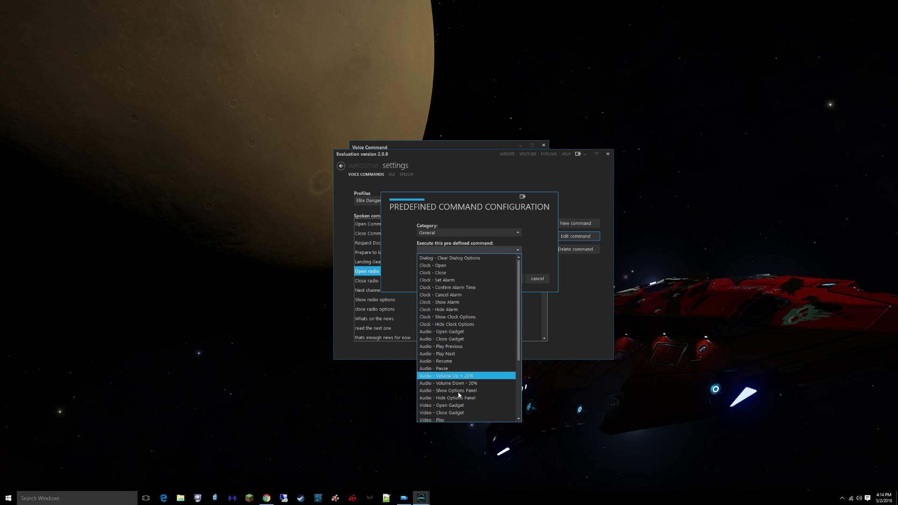
click(544, 230)
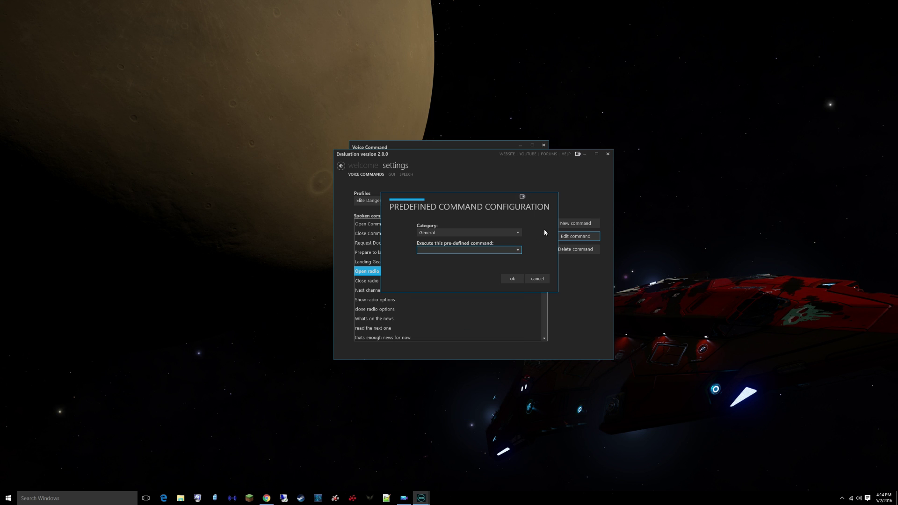
click(536, 279)
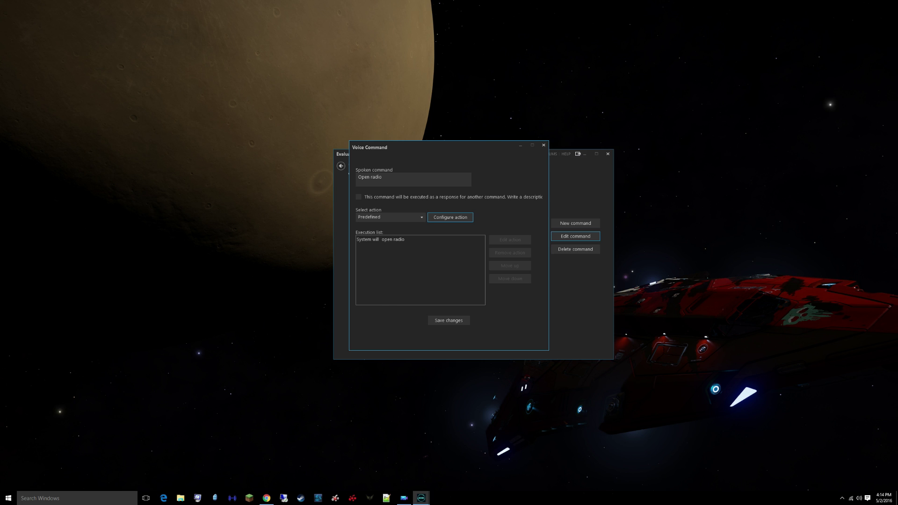
key(Escape)
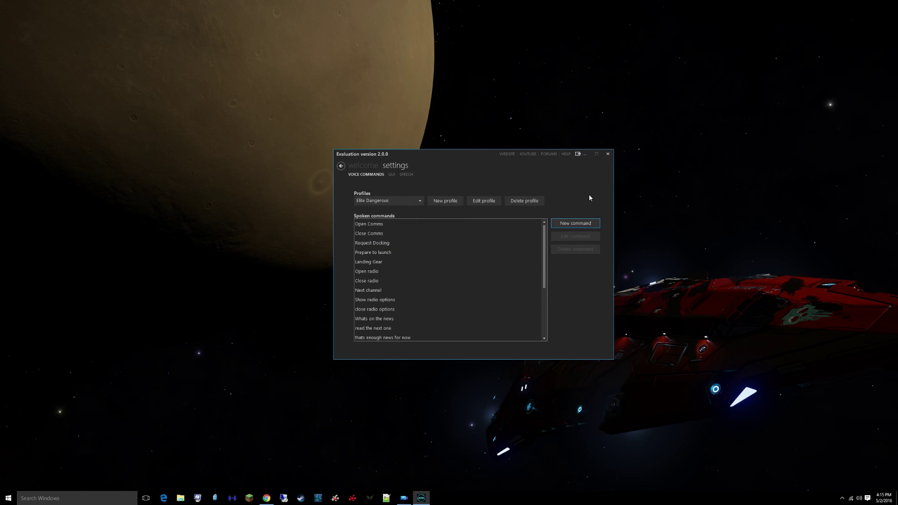
Start a new voice command and try a Play Media action using Audio Player with a random file from a directory.
click(584, 227)
click(392, 217)
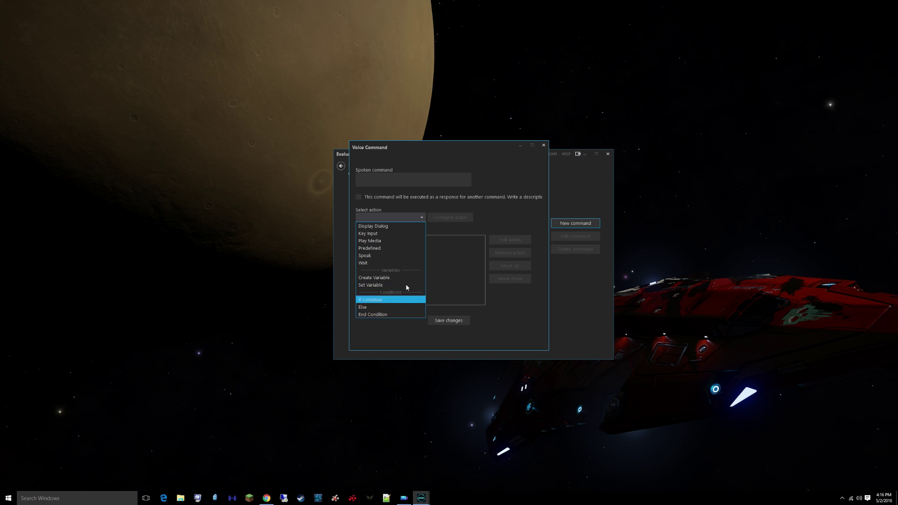
click(382, 241)
click(451, 218)
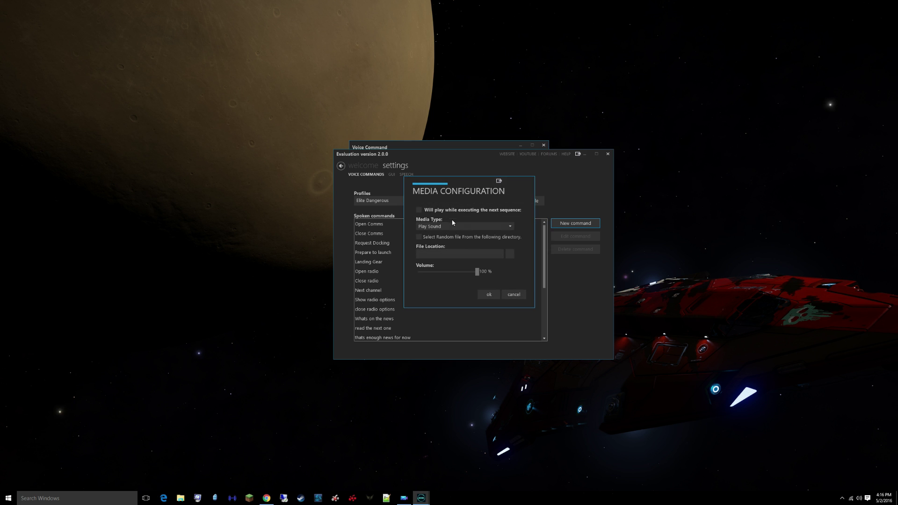
click(511, 228)
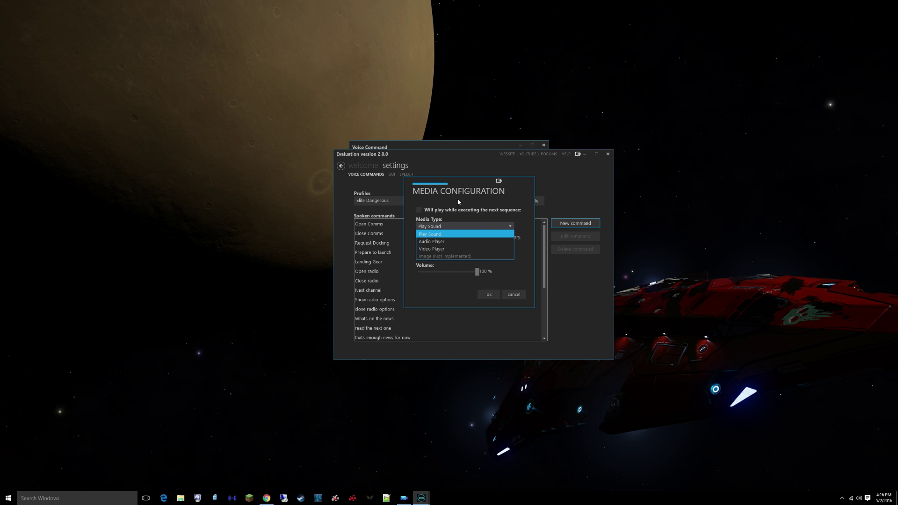
click(441, 241)
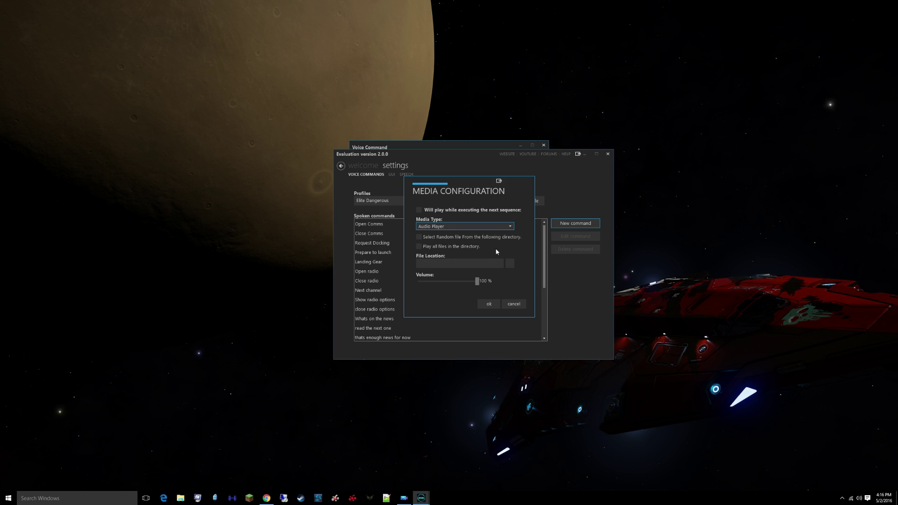
click(419, 237)
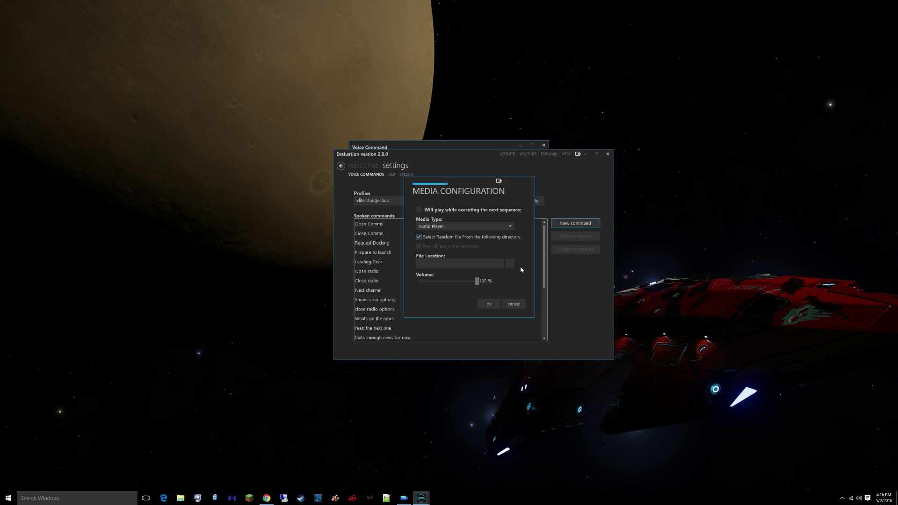
click(518, 304)
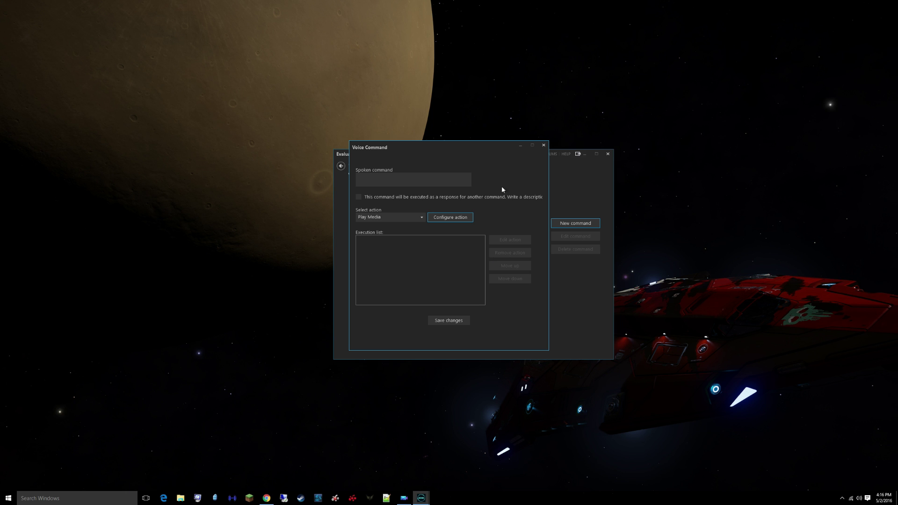
Inspect the Key Input action's configuration for the new command and cancel it.
click(423, 217)
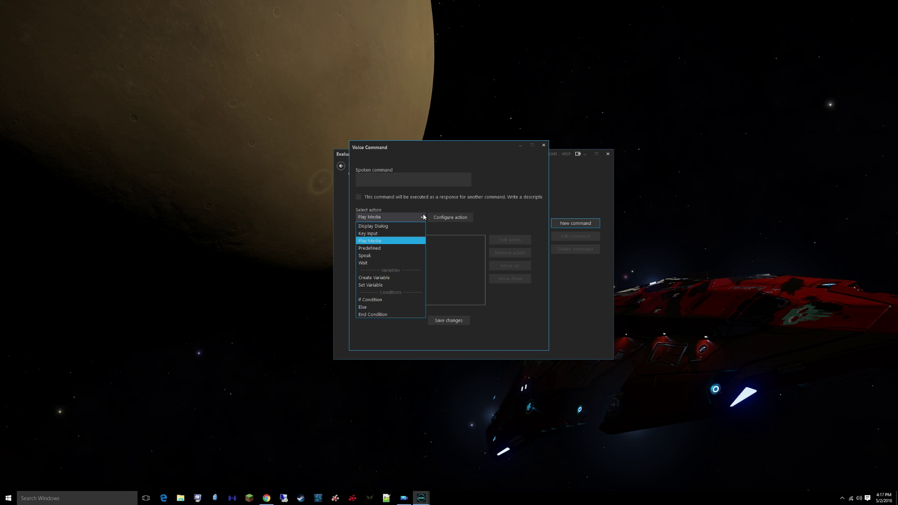
click(368, 233)
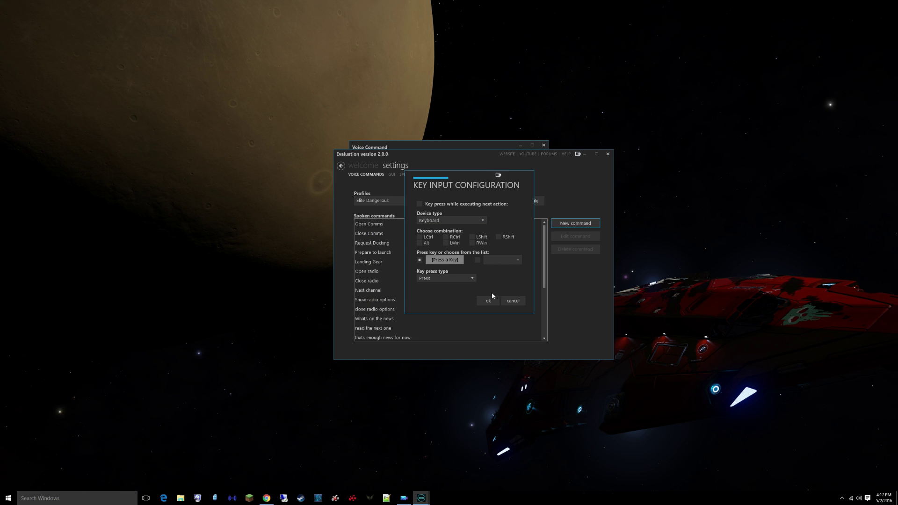
click(516, 300)
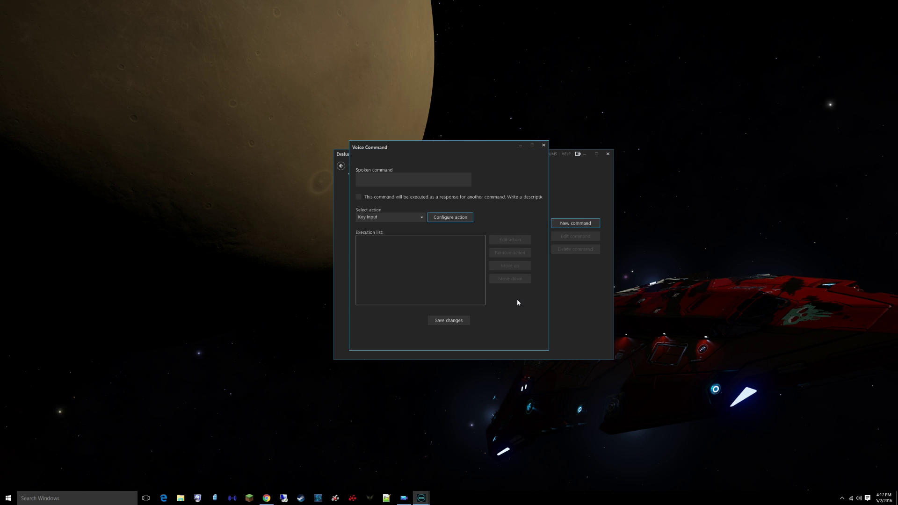
Try configuring a Display Dialog action with a Speak intro that calls a named person "the coolest dude!".
click(422, 218)
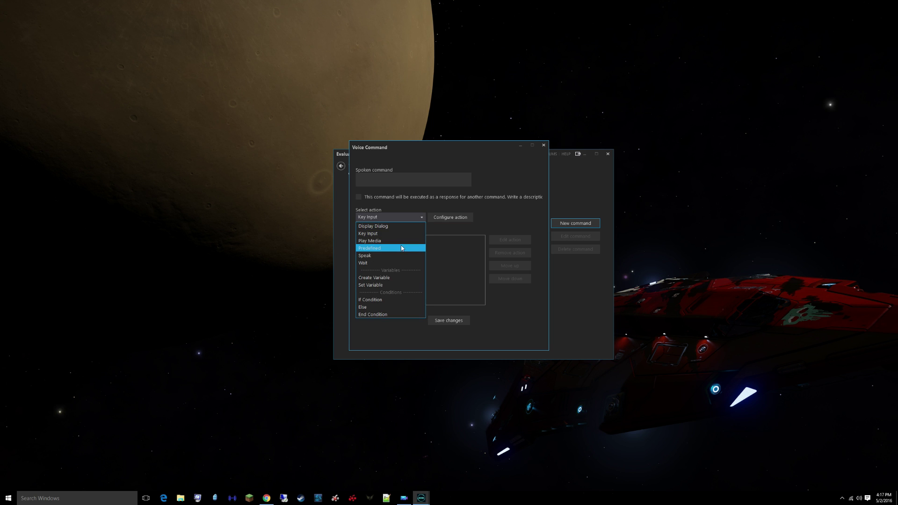
click(384, 227)
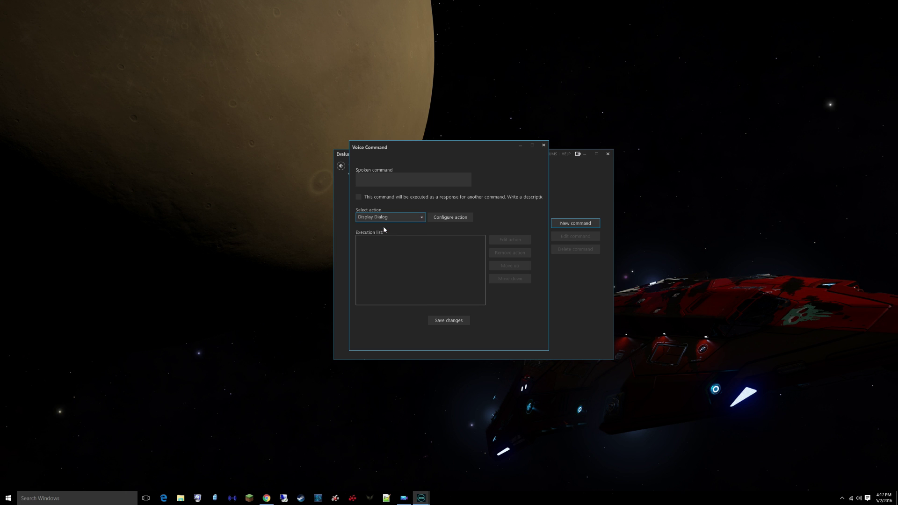
click(438, 220)
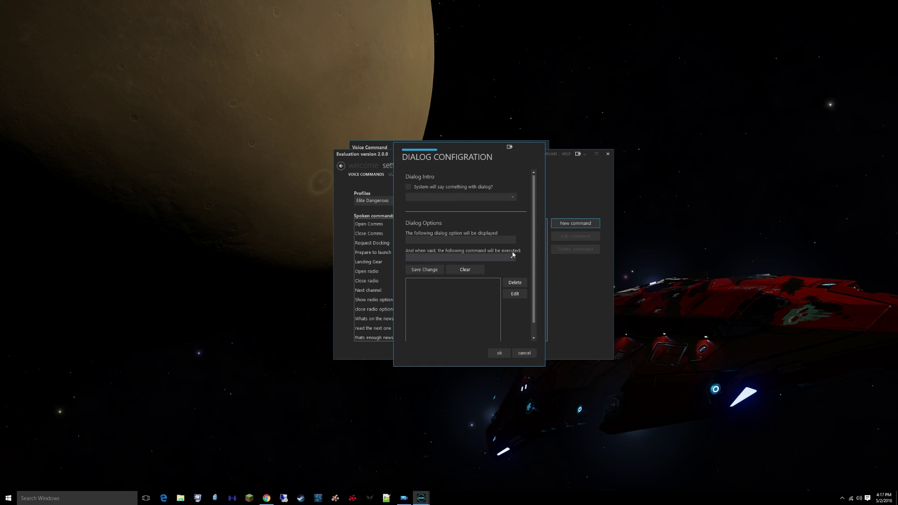
click(408, 186)
click(425, 198)
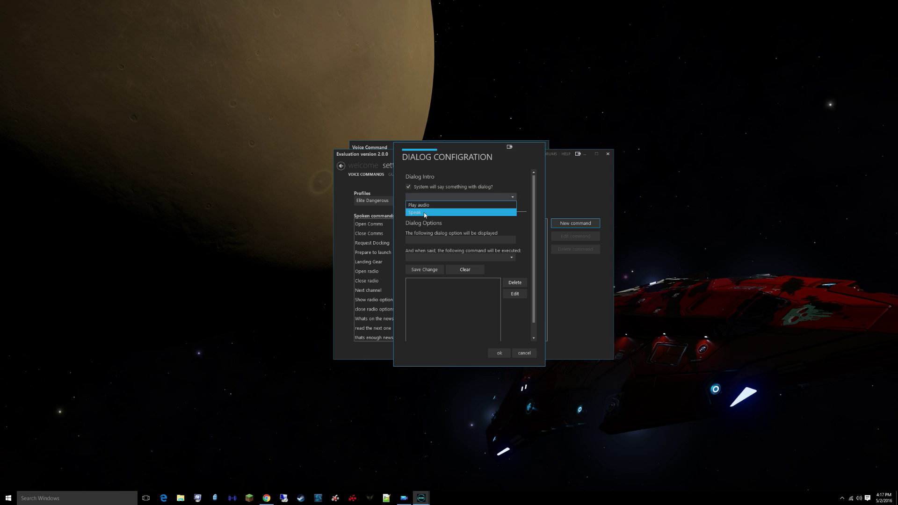
click(432, 215)
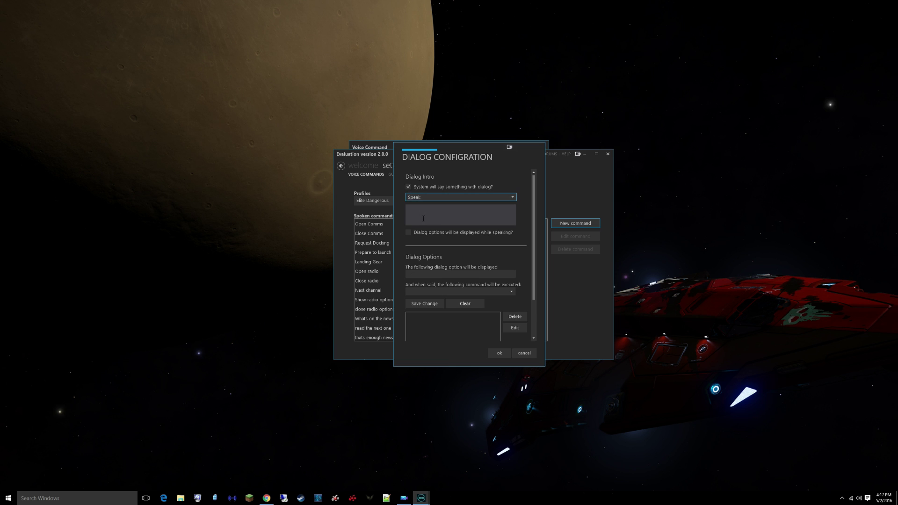
click(422, 213)
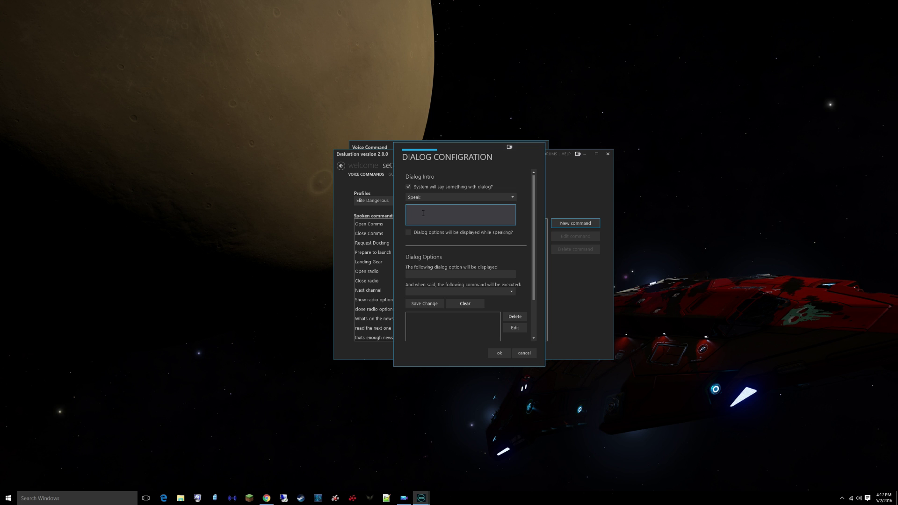
text(Jypson is the coolest dude!)
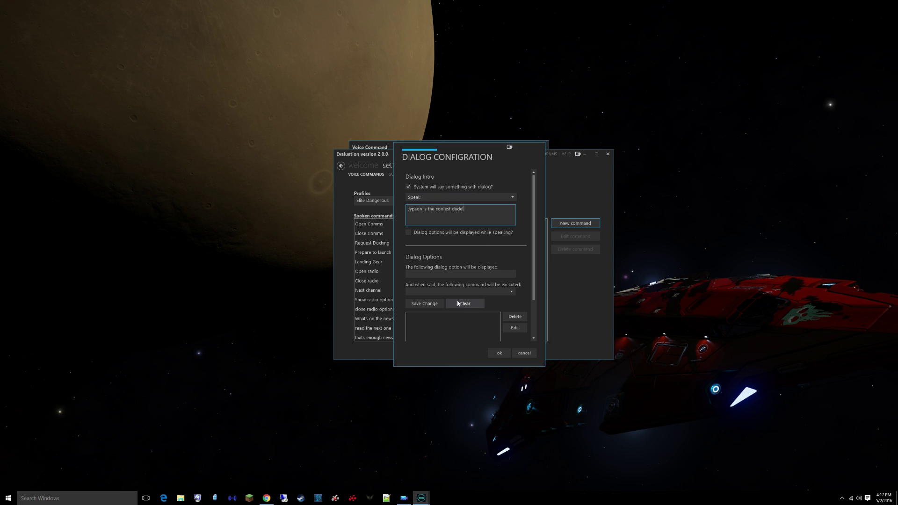
Inspect the dialog option settings, cancel the dialog configuration and close the new command's editor.
scroll(444, 275, down, 1)
scroll(500, 278, down, 2)
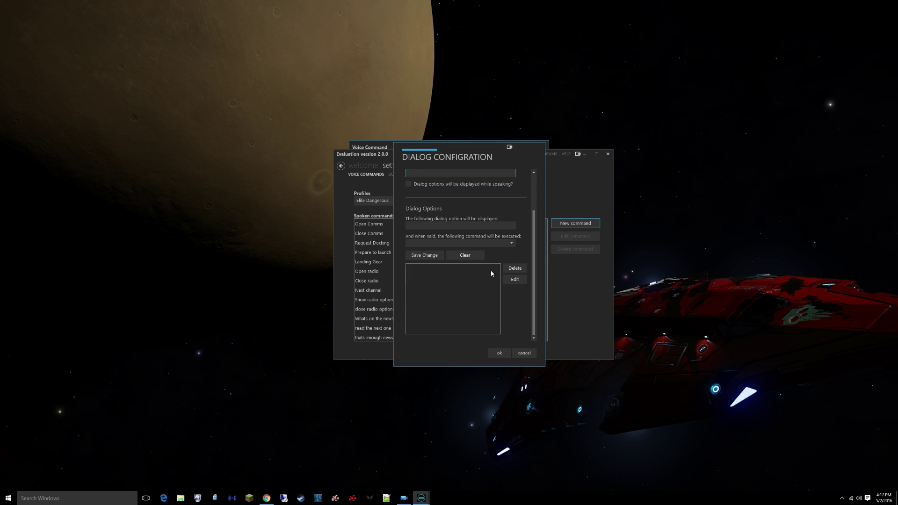
scroll(528, 327, up, 3)
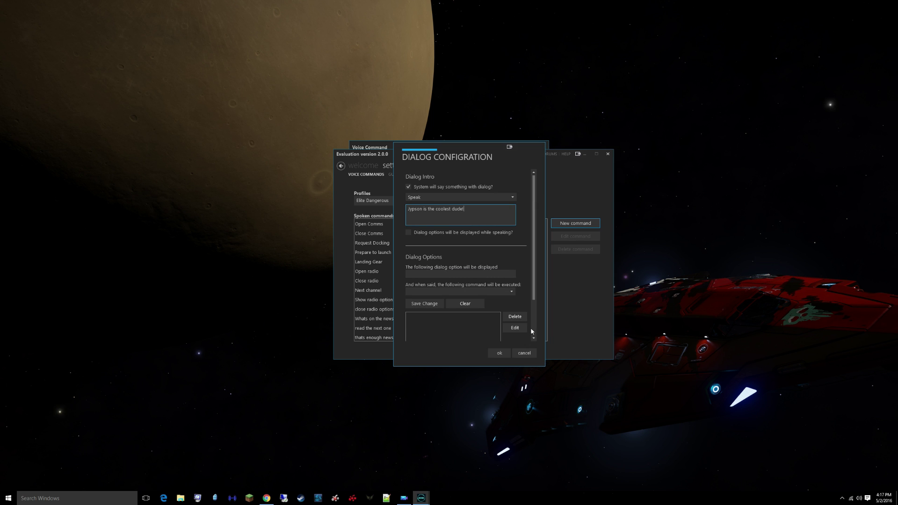
click(524, 354)
click(544, 144)
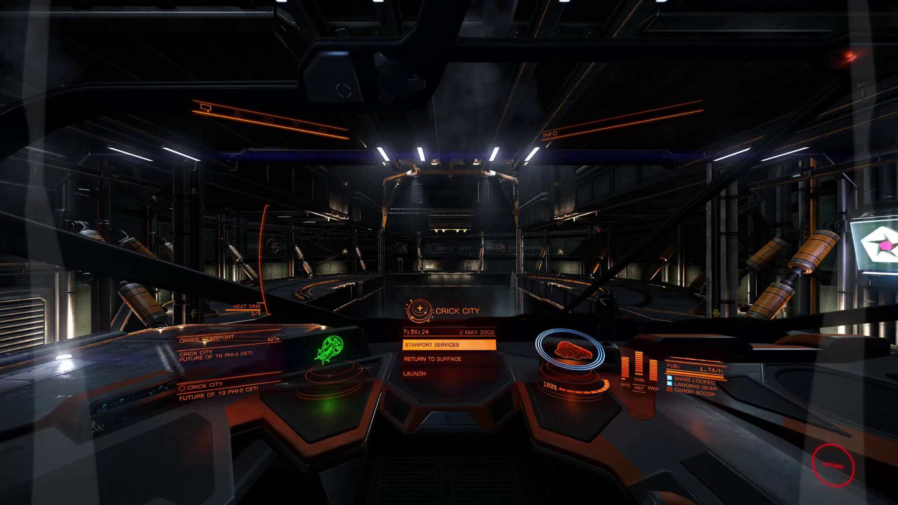
Launch the ship from the Crick City starport menu.
key(Down)
key(Down)
key(space)
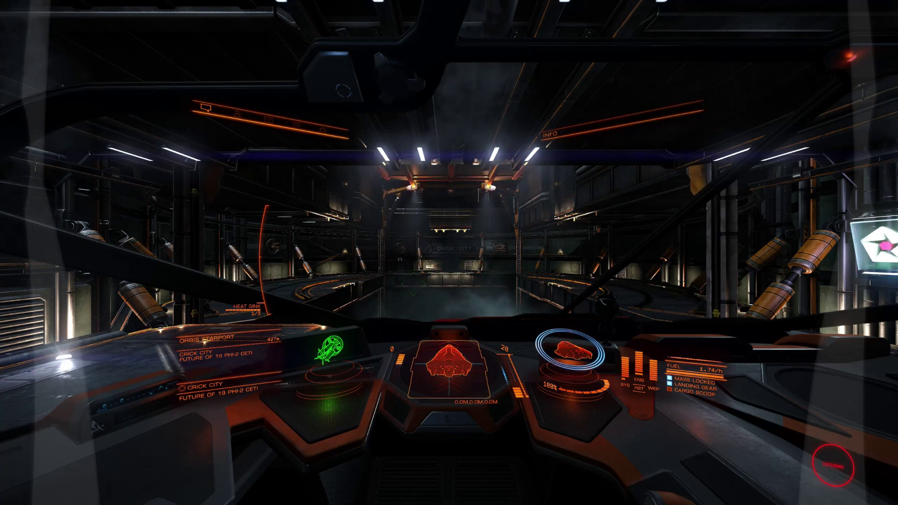